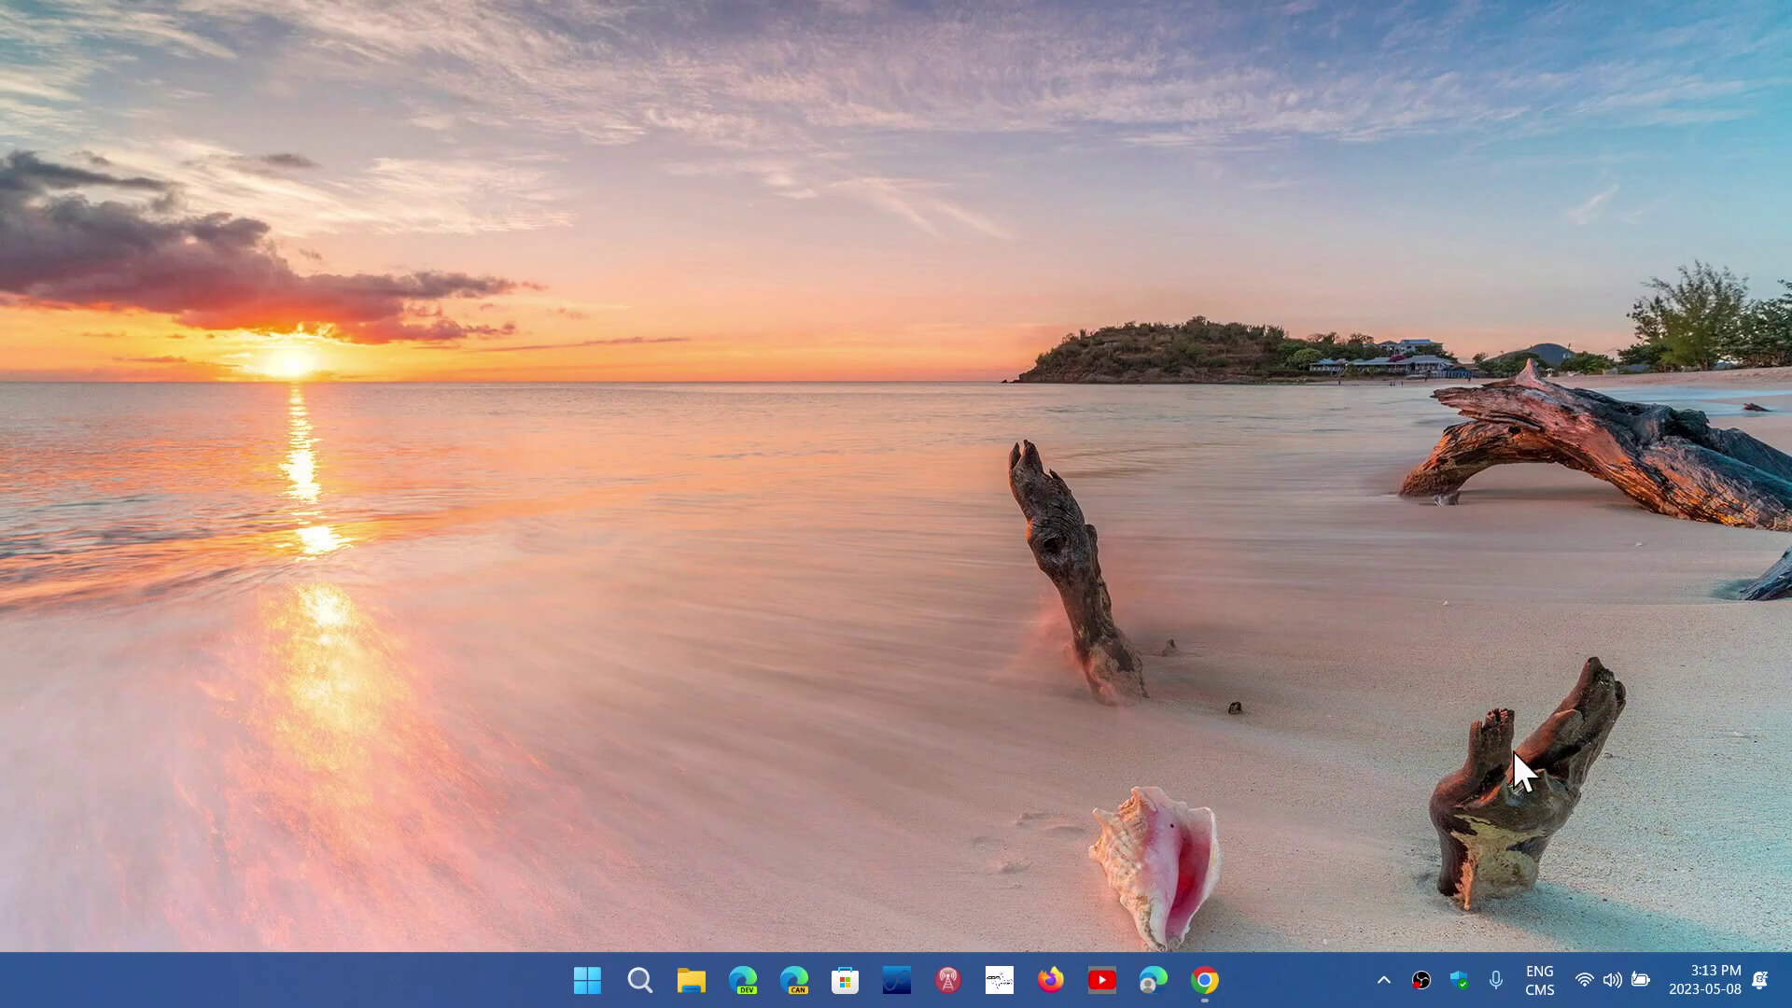
Bring up the Windows Security 'Security at a glance' page from the system tray icon.
click(1460, 980)
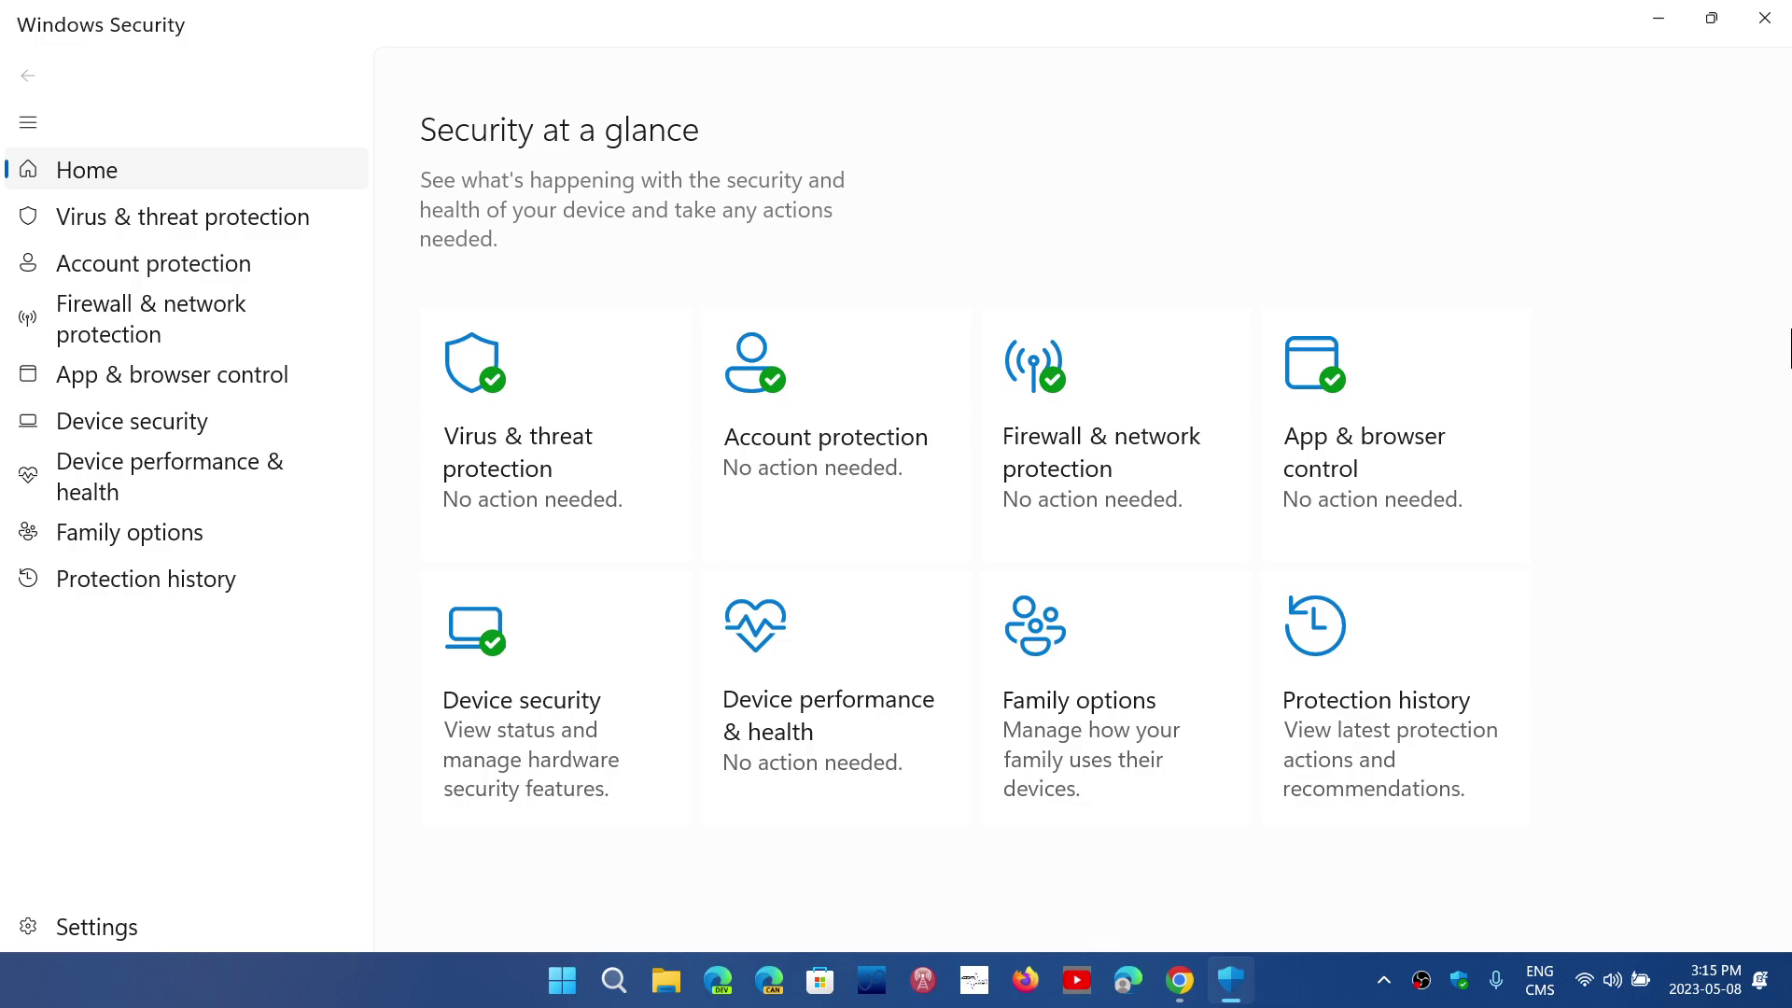
click(1772, 21)
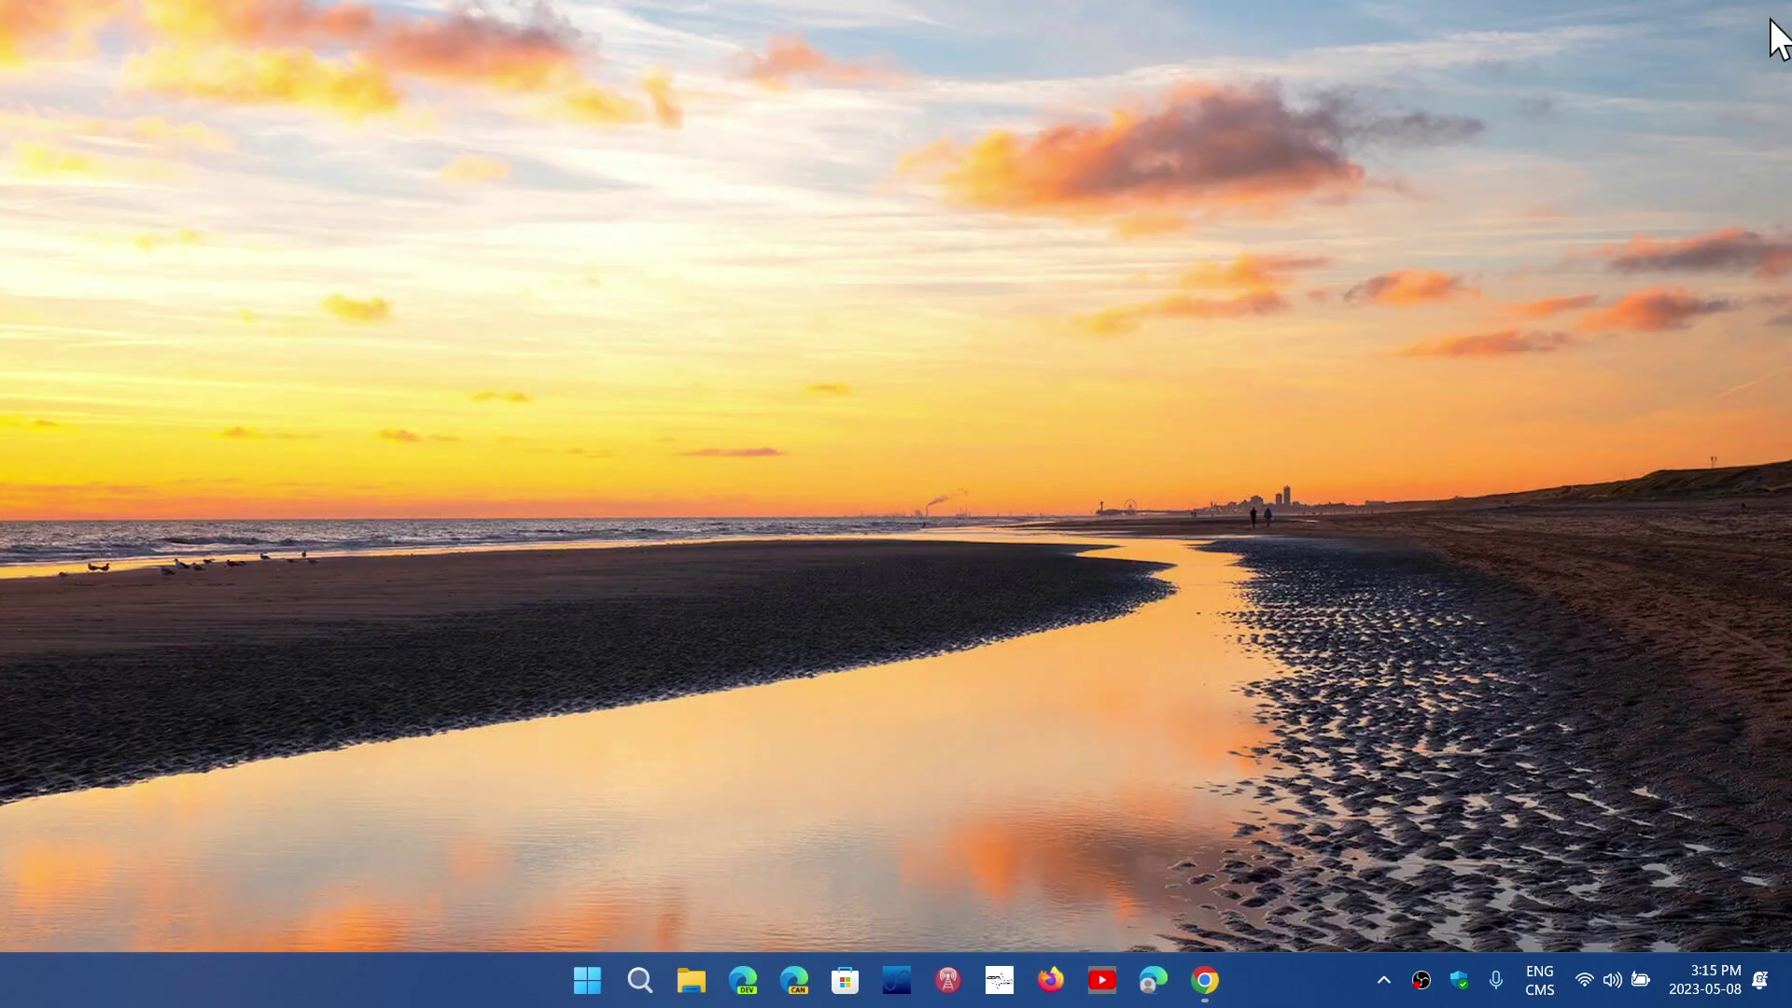